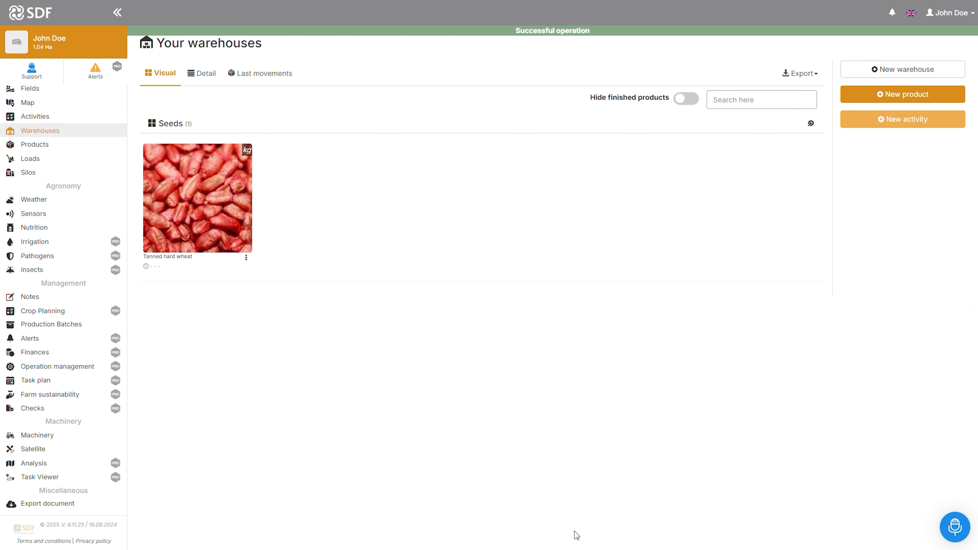
Start a new warehouse activity for the Tanned hard wheat product in the Seeds warehouse
left_click(878, 124)
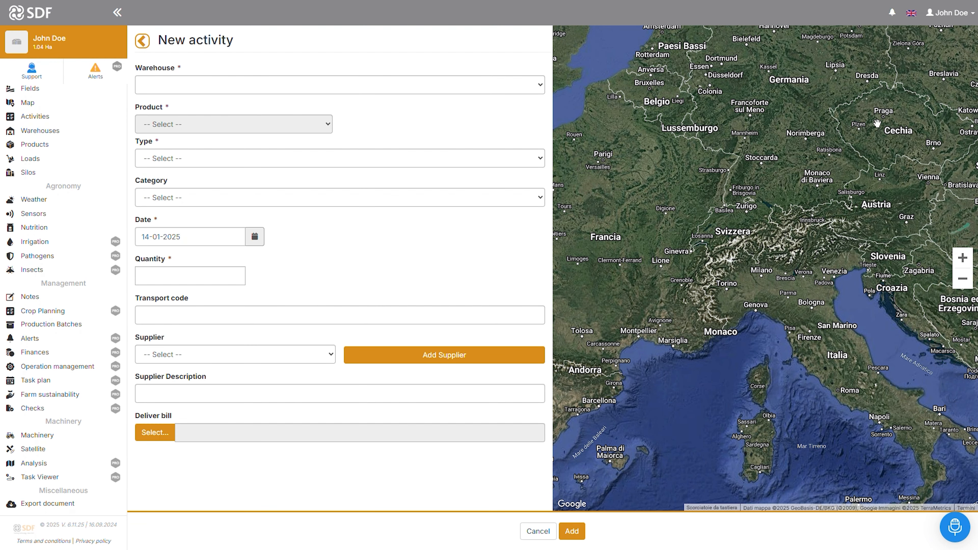
left_click(162, 86)
left_click(168, 118)
left_click(171, 123)
left_click(175, 157)
Define the warehouse movement as a Load in the Purchase category with a quantity of 5000 kg and add it
left_click(178, 161)
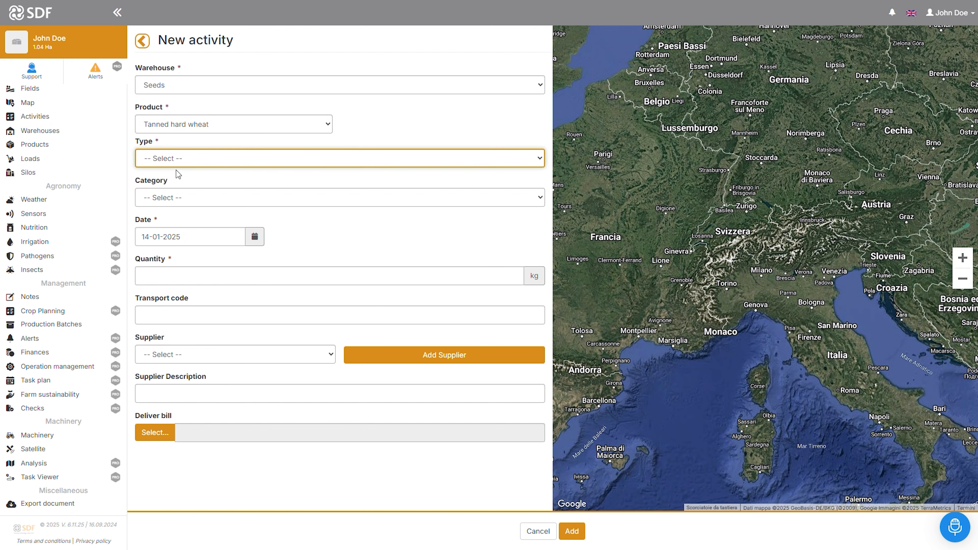
left_click(178, 186)
key("Tab")
key("Down")
left_click(182, 283)
type("5000")
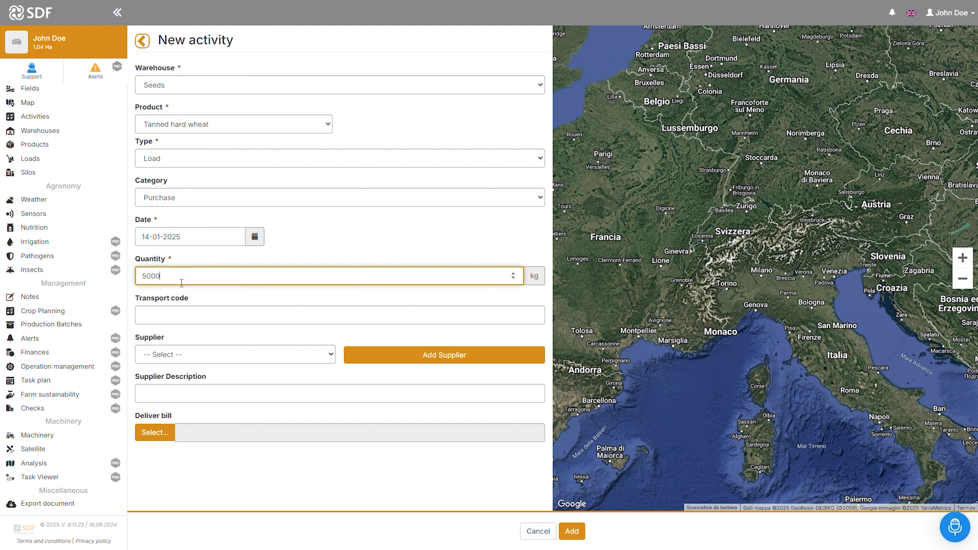
left_click(580, 534)
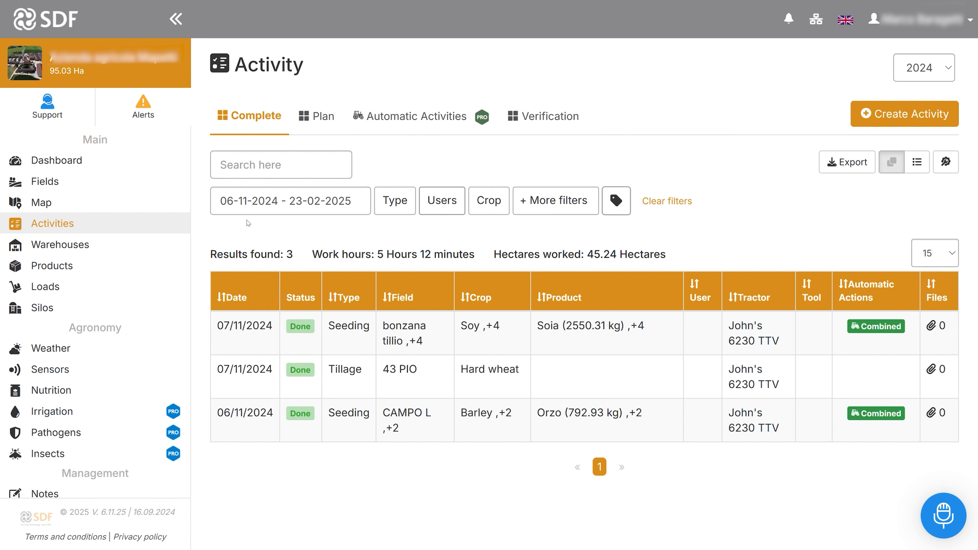
Look through the planned activities and return to the completed ones
left_click(317, 116)
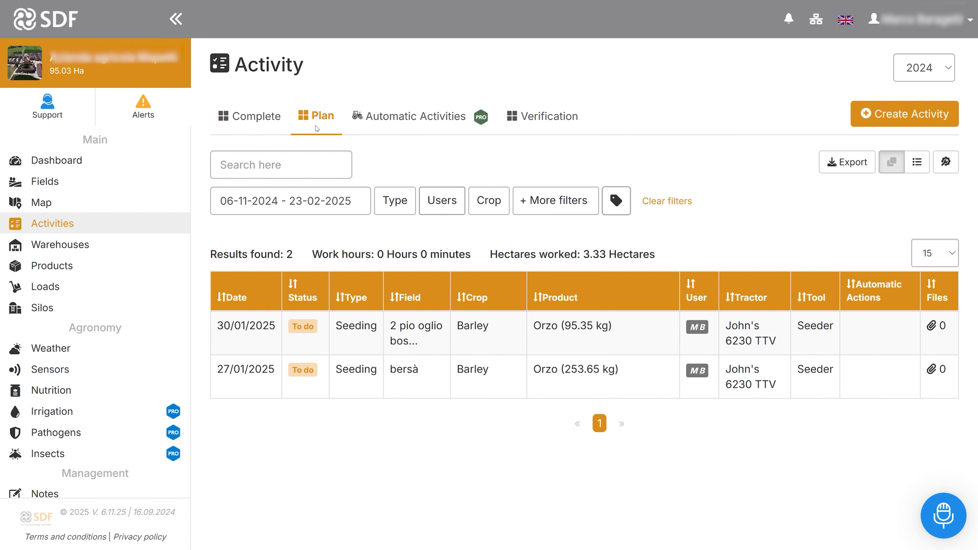
left_click(254, 115)
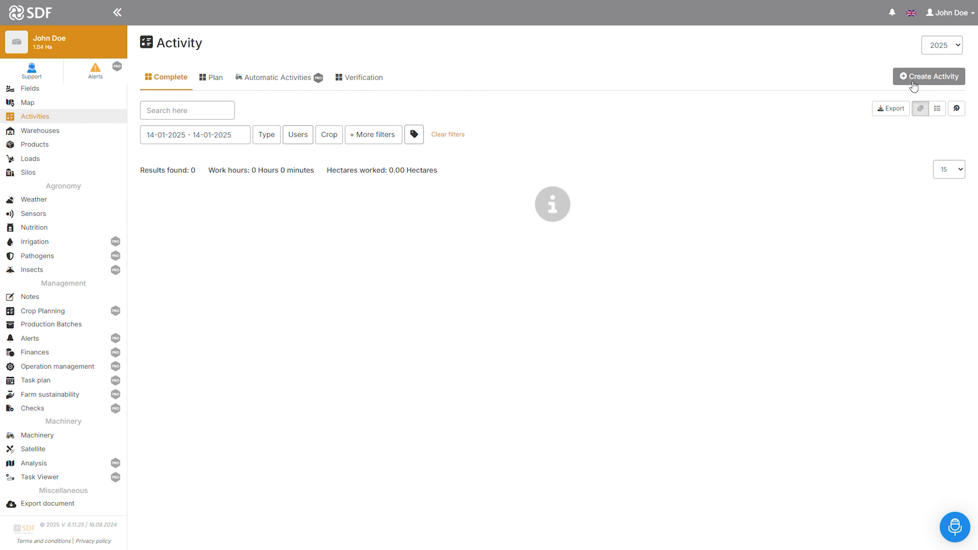
Create a single-date activity for the Hard wheat crop on the Rectangle field and set its type to Seeding
left_click(914, 86)
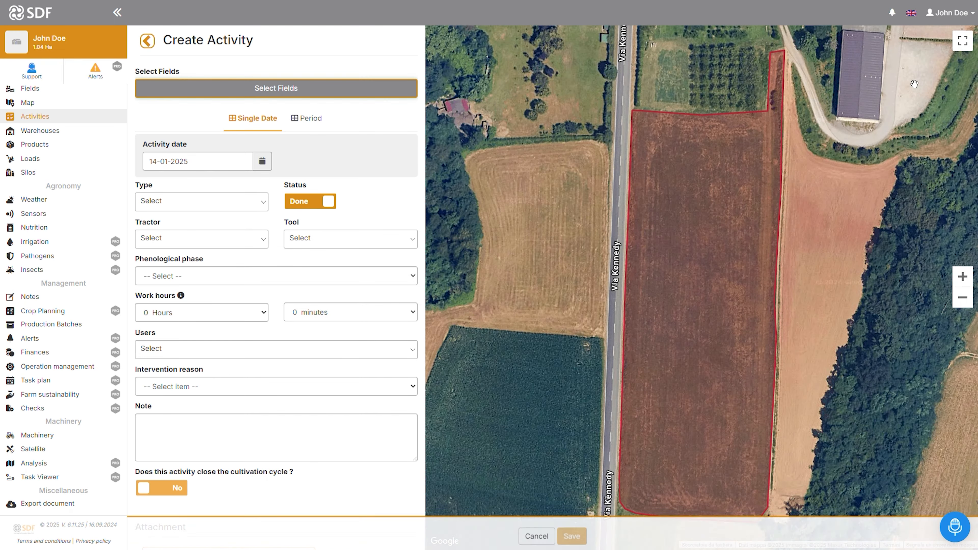
left_click(260, 98)
left_click(261, 130)
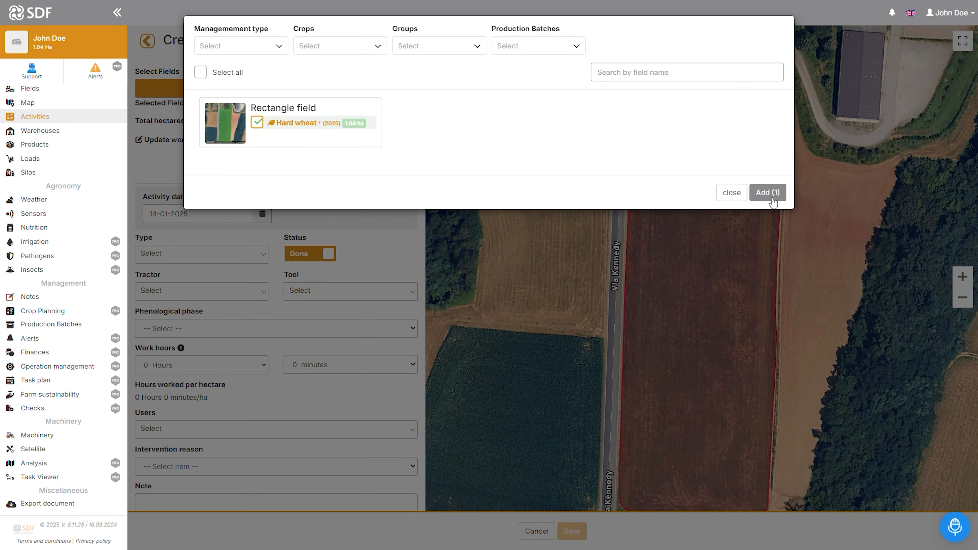
left_click(768, 193)
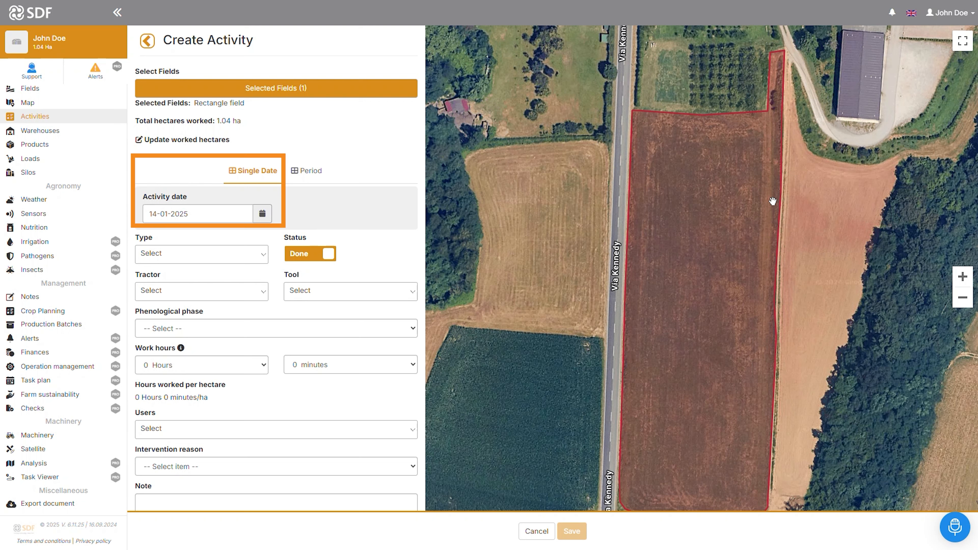
left_click(310, 172)
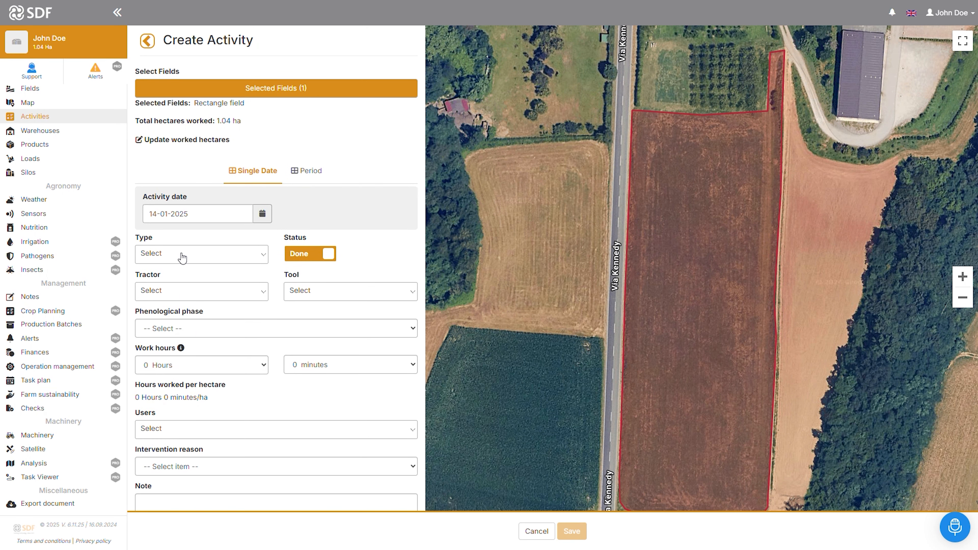
left_click(182, 257)
left_click(159, 336)
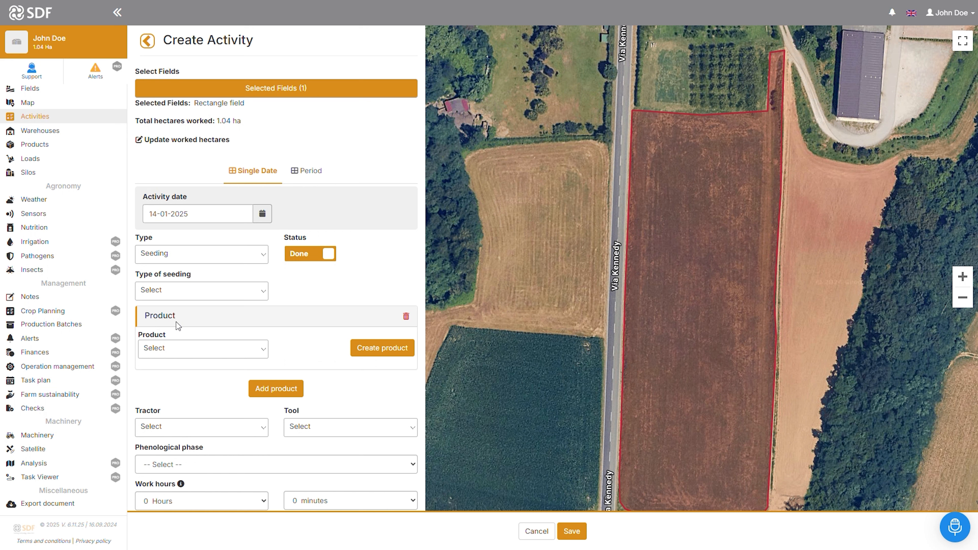
Choose Tanned hard wheat from the warehouse as the seeding product with a dose of 100 kg/ha
left_click(202, 348)
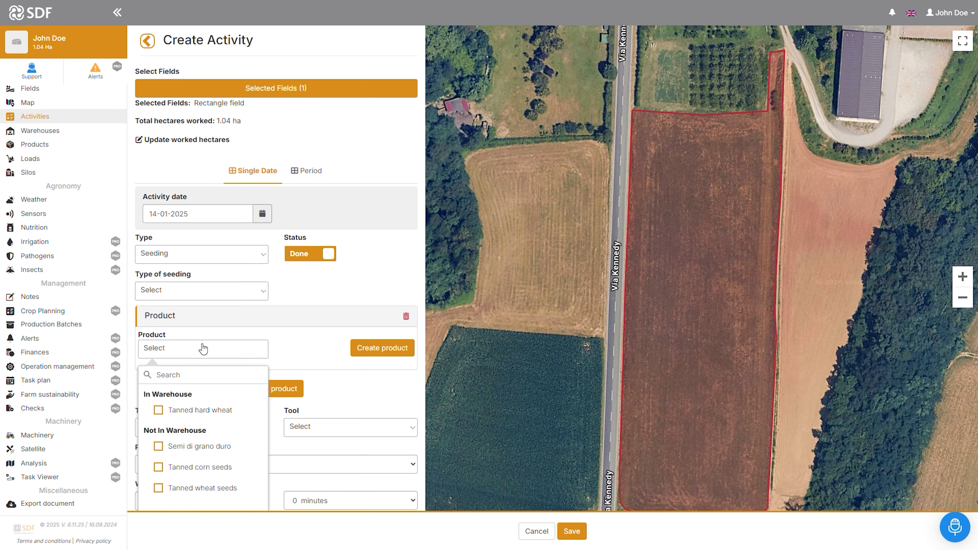
left_click(195, 411)
type("100")
left_click(272, 379)
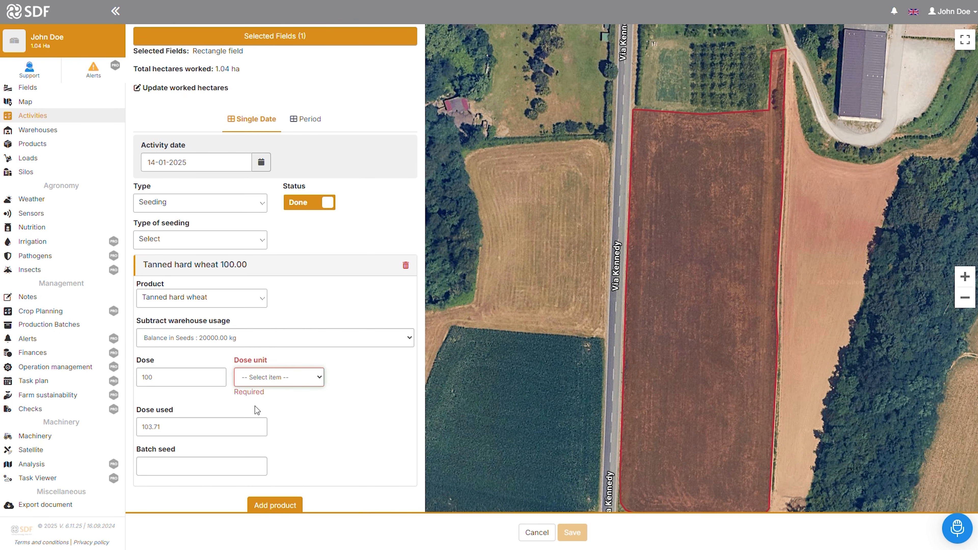
left_click(291, 405)
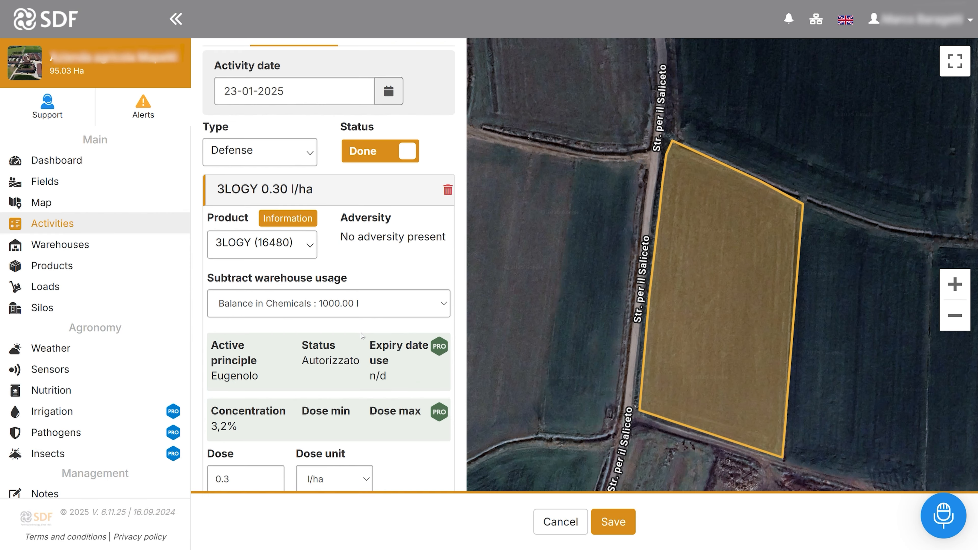
Examine the warehouse, active principle and dose details of the 3LOGY product in the Defense activity
scroll(362, 335, "down", 3)
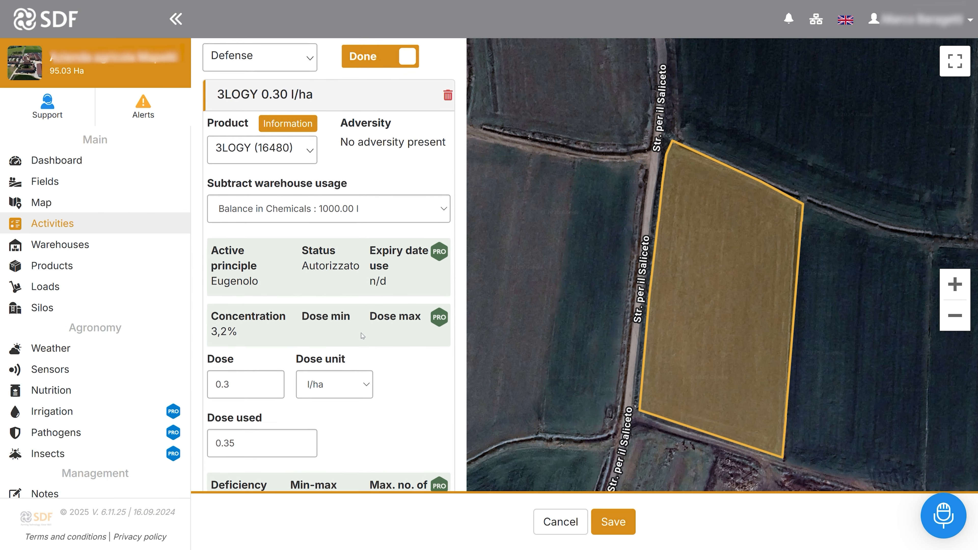
scroll(362, 335, "down", 2)
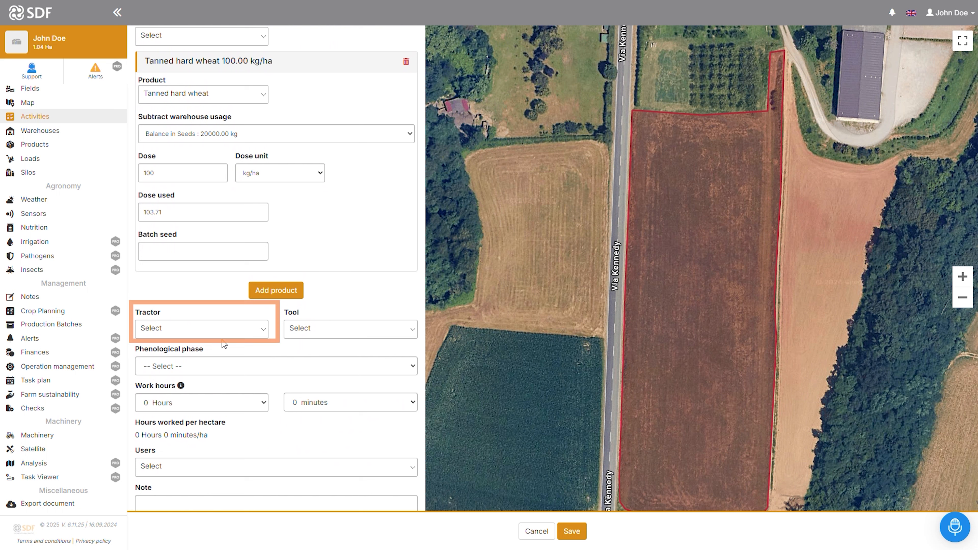
Assign the 6230 TTV tractor and the Seeder tool to the seeding activity
left_click(220, 334)
left_click(213, 376)
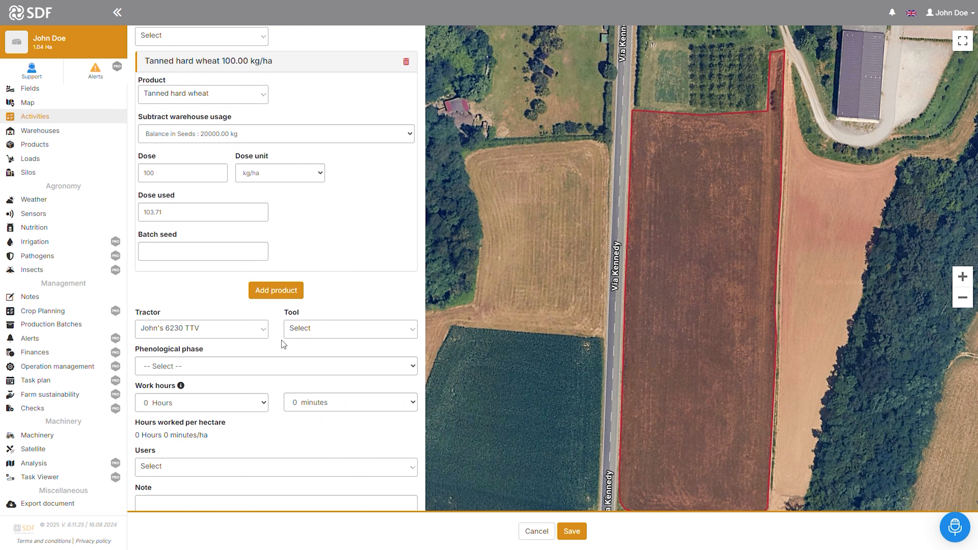
left_click(298, 335)
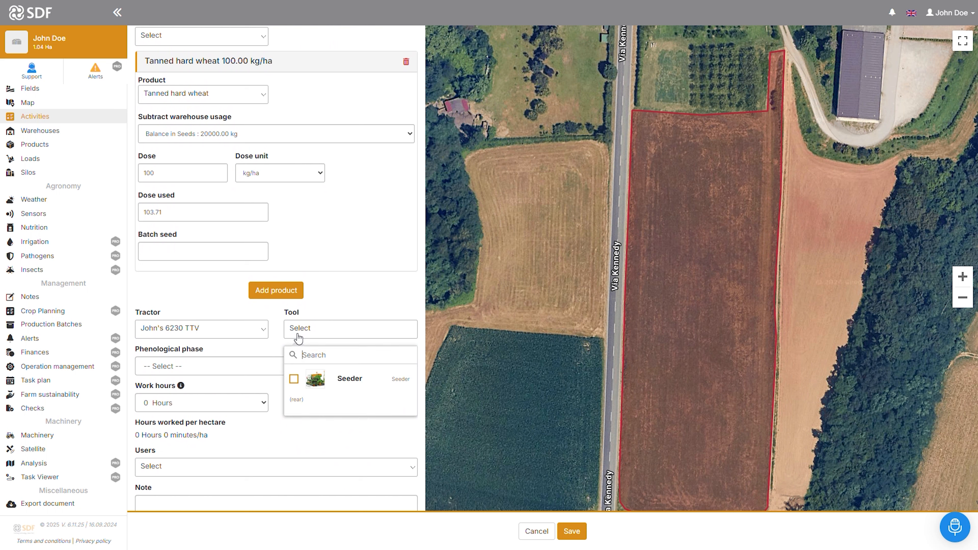
left_click(311, 379)
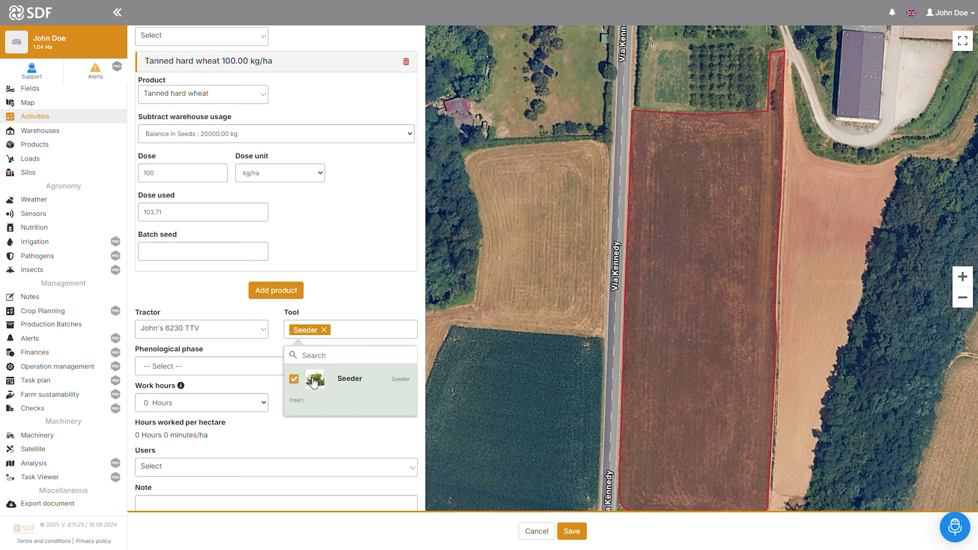
left_click(297, 444)
Assign the listed user to the seeding activity and save it
scroll(272, 426, "down", 1)
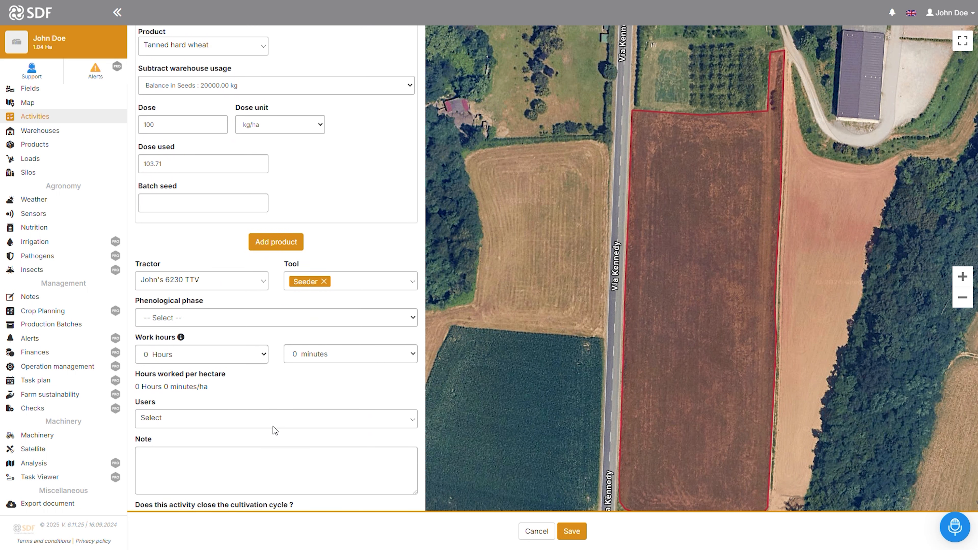
left_click(273, 416)
left_click(229, 484)
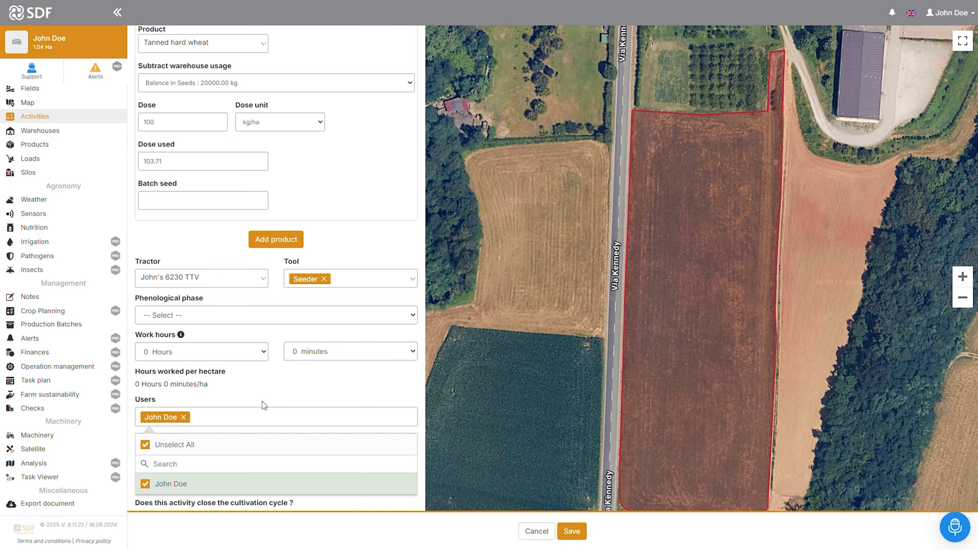
left_click(269, 387)
scroll(274, 387, "down", 3)
scroll(275, 386, "down", 3)
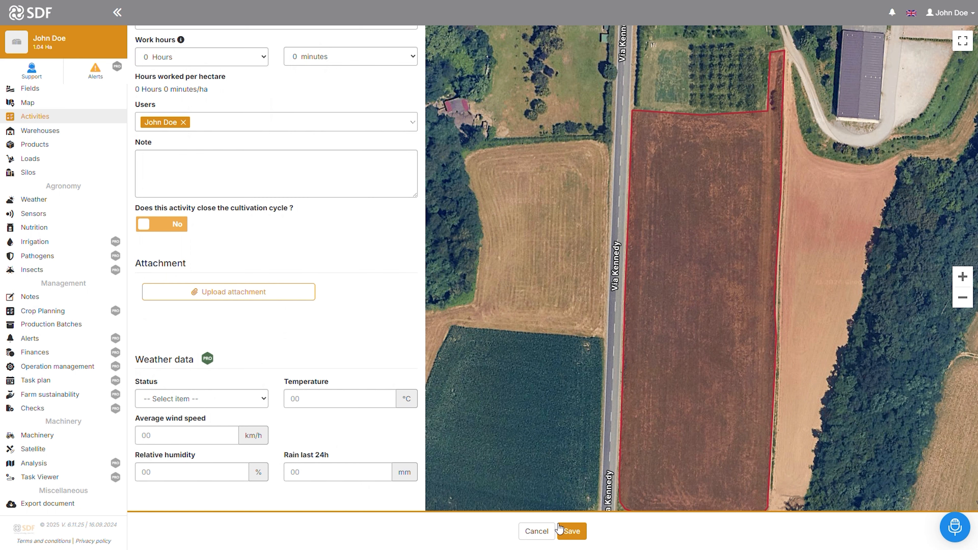
left_click(566, 531)
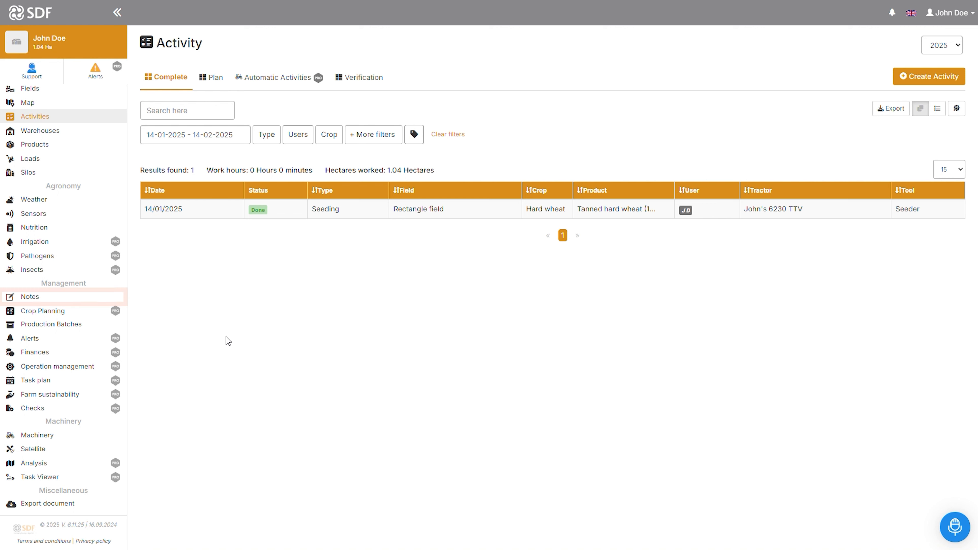
Create a new note titled "water stagnation" with the type Water
left_click(38, 296)
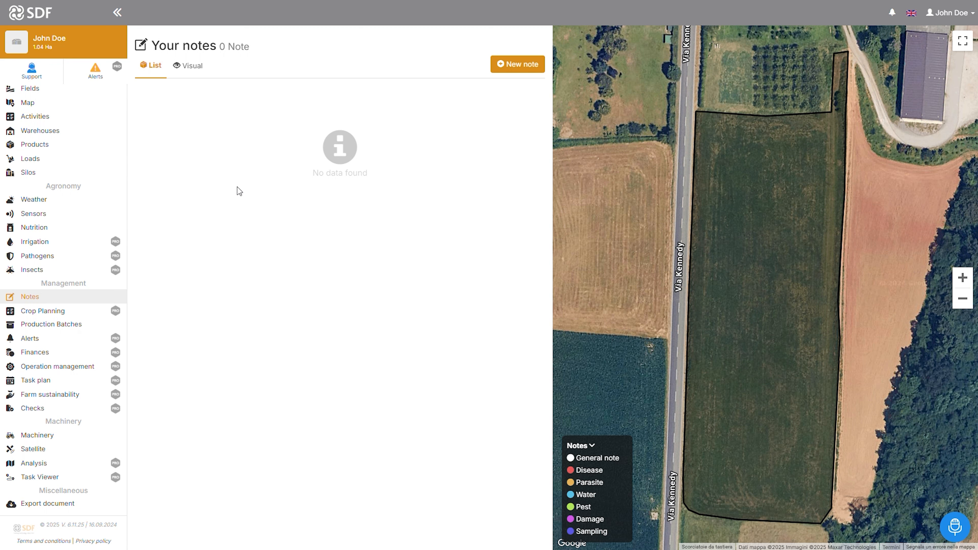
left_click(516, 70)
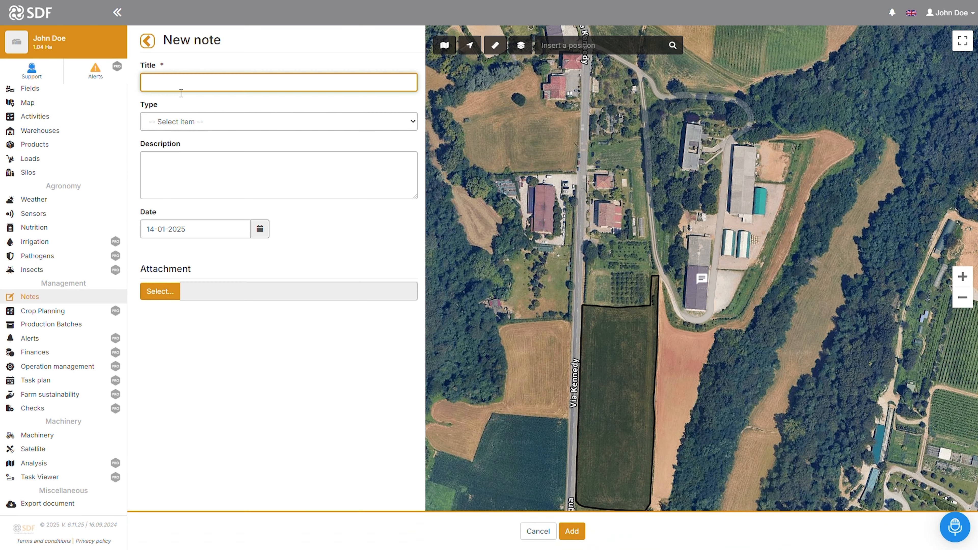
type("wa")
key("Tab")
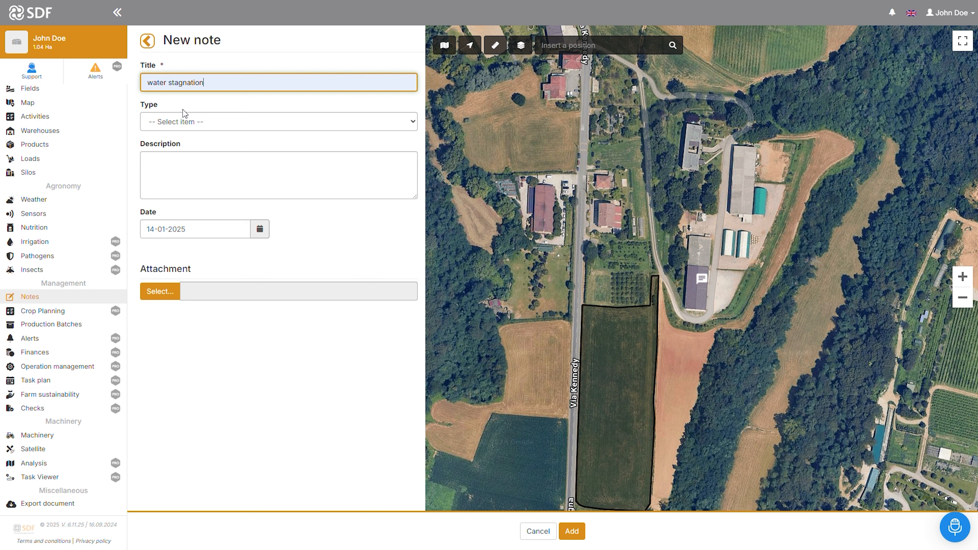
left_click(181, 124)
left_click(167, 194)
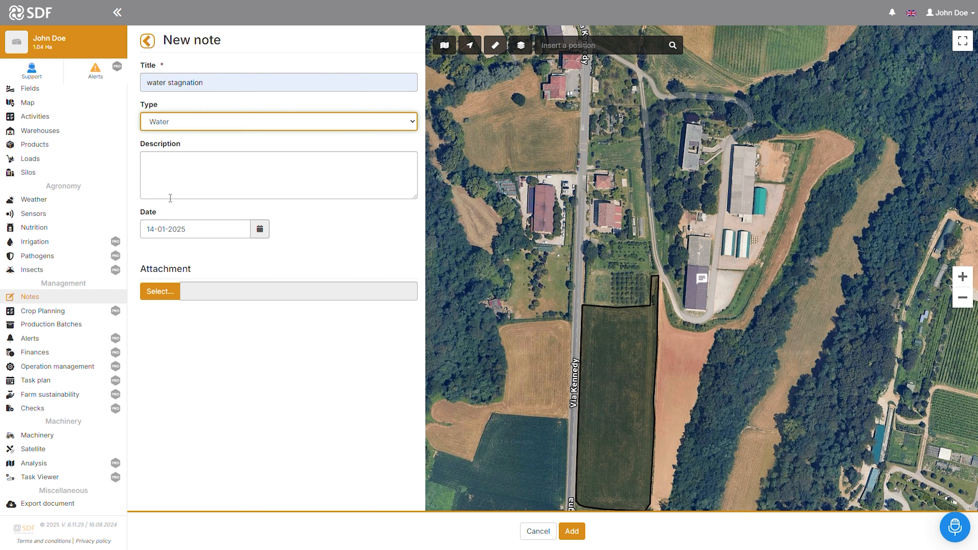
Enter the note description "After the rain, the soil does not drain"
left_click(176, 180)
type("After the ")
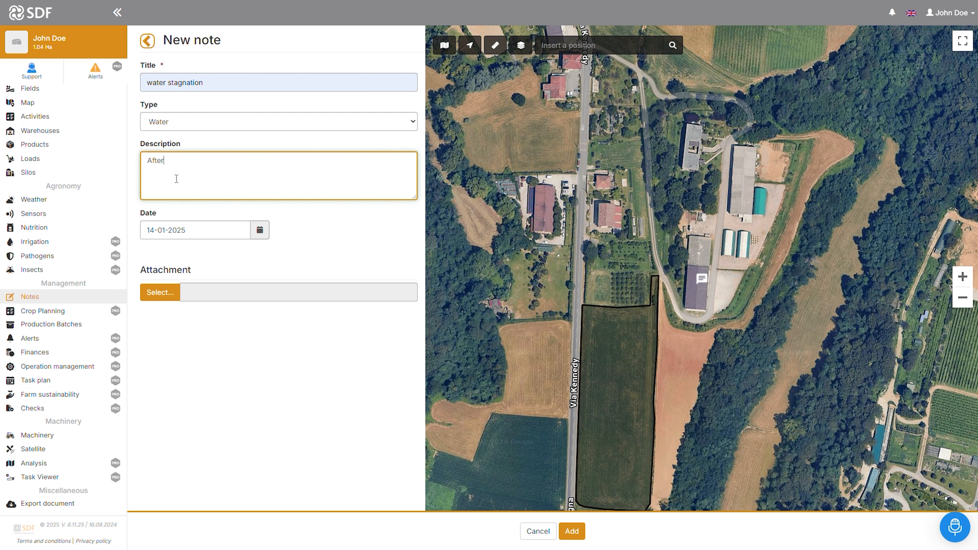
type("rain, the soil does not drain")
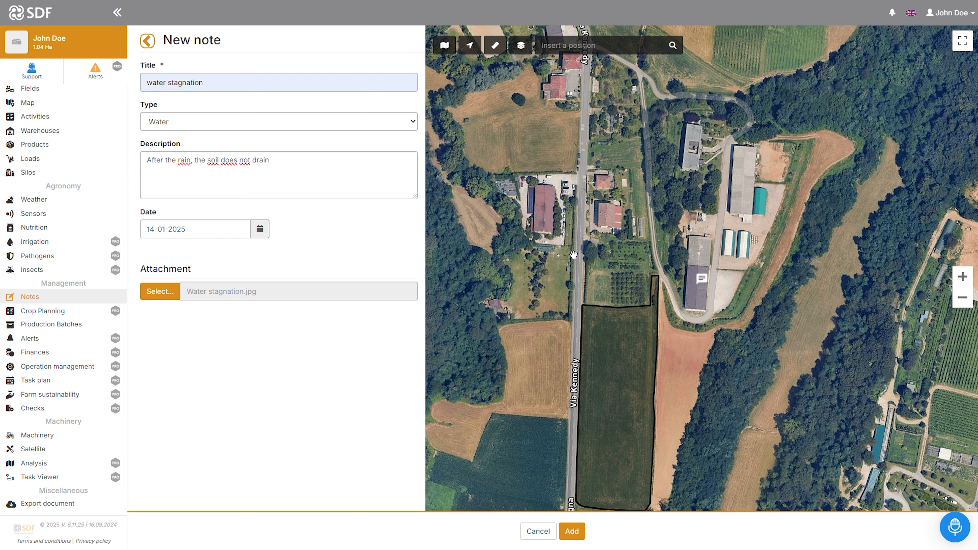
Place the note's map marker in the southern part of the outlined field and add the note
mouse_move(704, 282)
left_mouse_down()
mouse_move(639, 341)
mouse_move(602, 484)
left_mouse_up()
left_click_drag(543, 340, 541, 227)
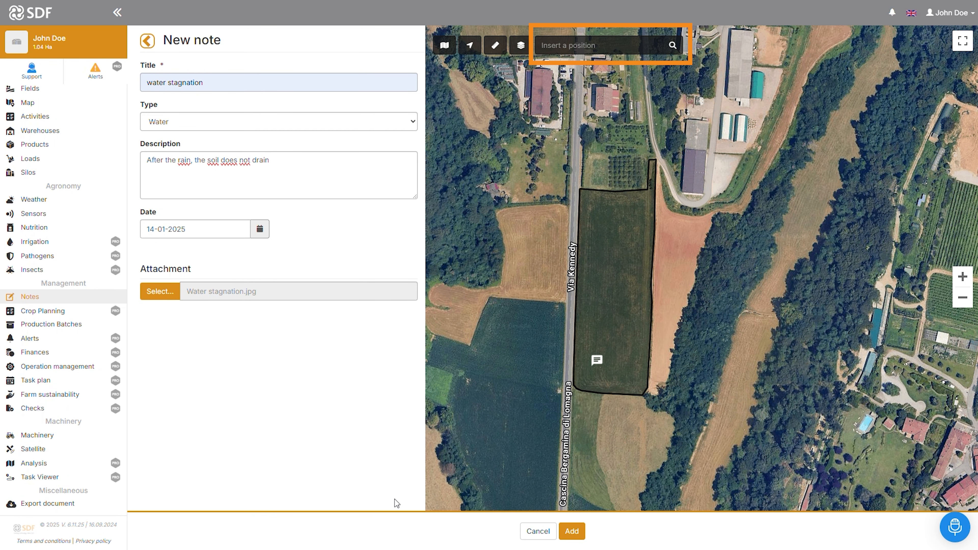
left_click(571, 531)
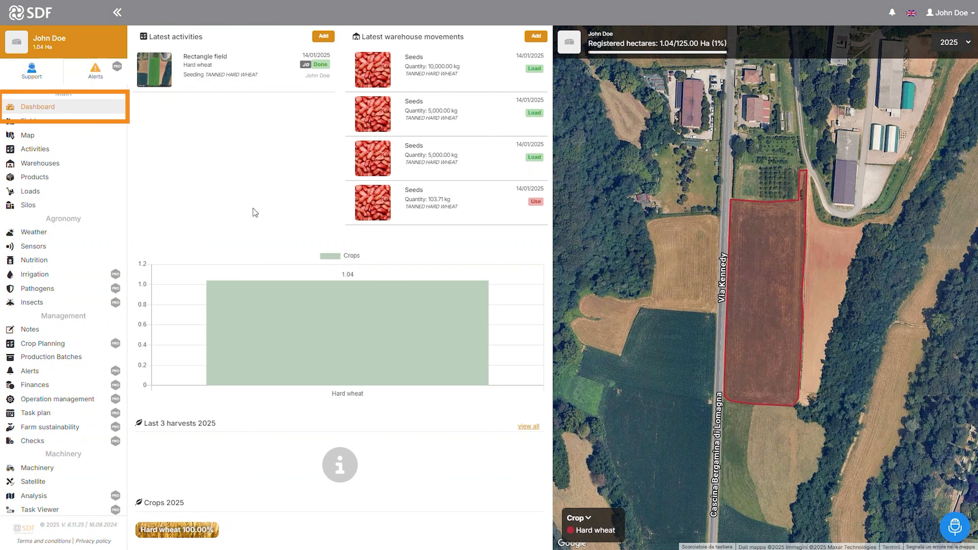
Review the dashboard's warehouse movements, crop chart, harvests and crop production for 2025
scroll(392, 416, "down", 3)
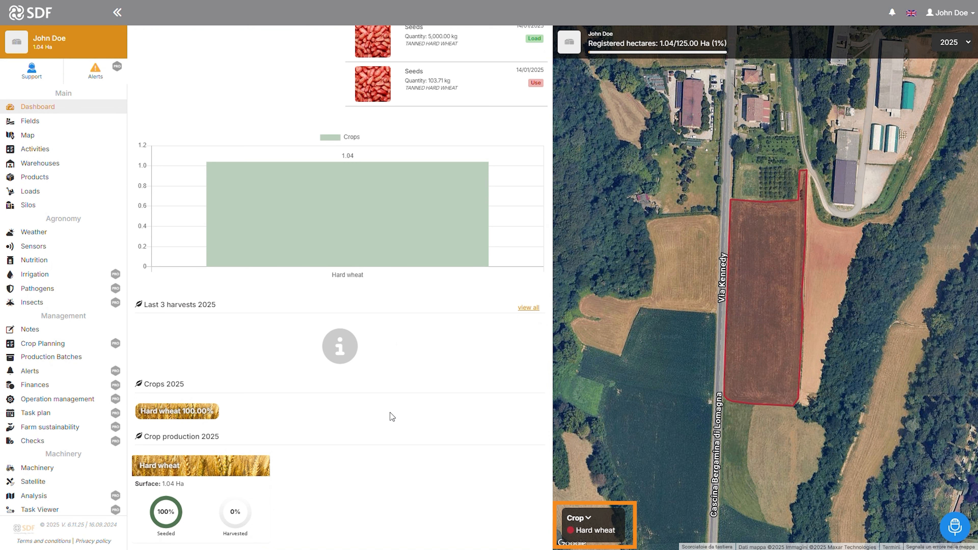
scroll(390, 413, "up", 3)
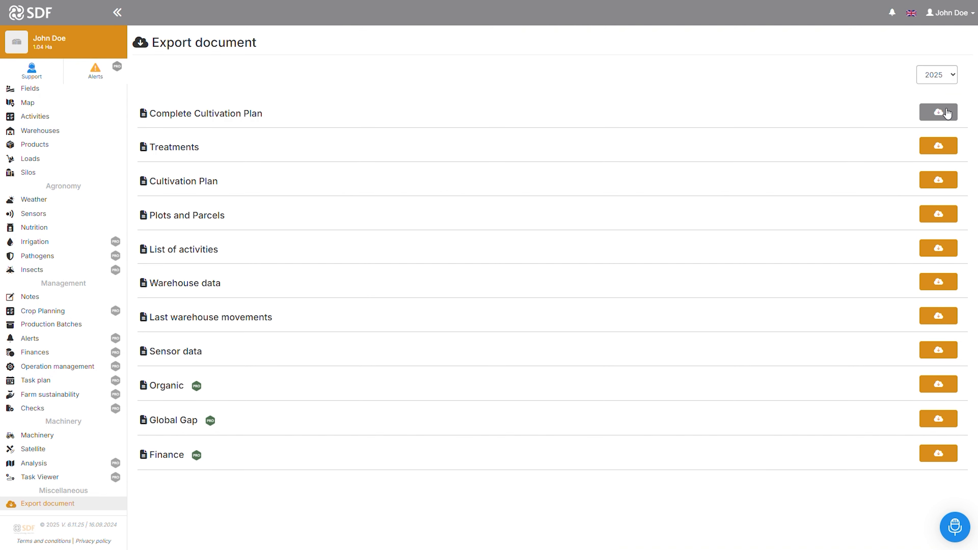
Export the 2025 Complete Cultivation Plan for the Rectangle field as a PDF file
left_click(942, 112)
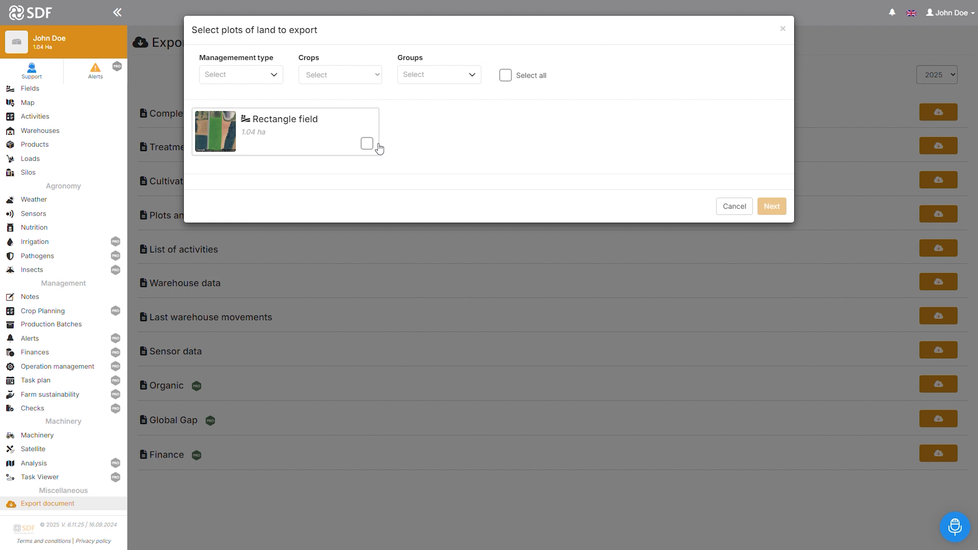
left_click(367, 143)
left_click(771, 206)
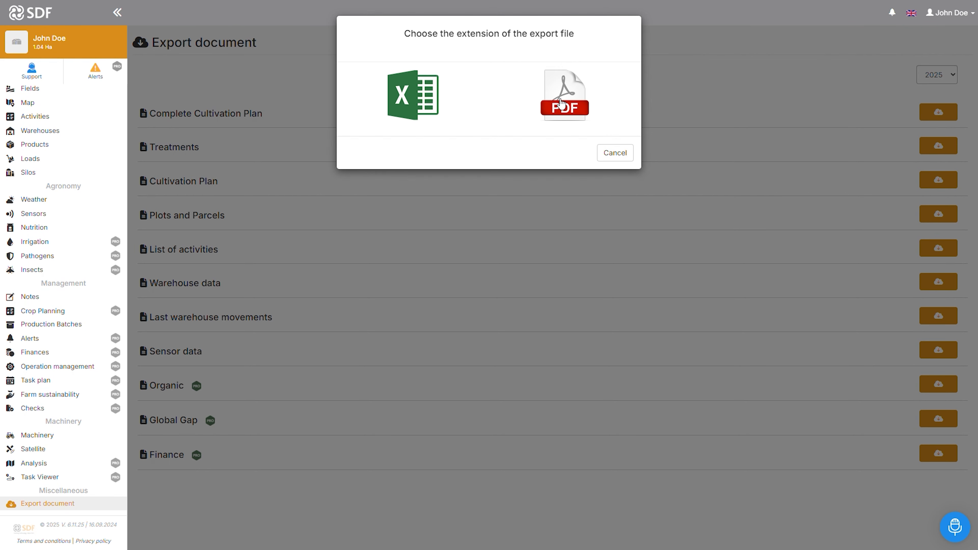
left_click(561, 104)
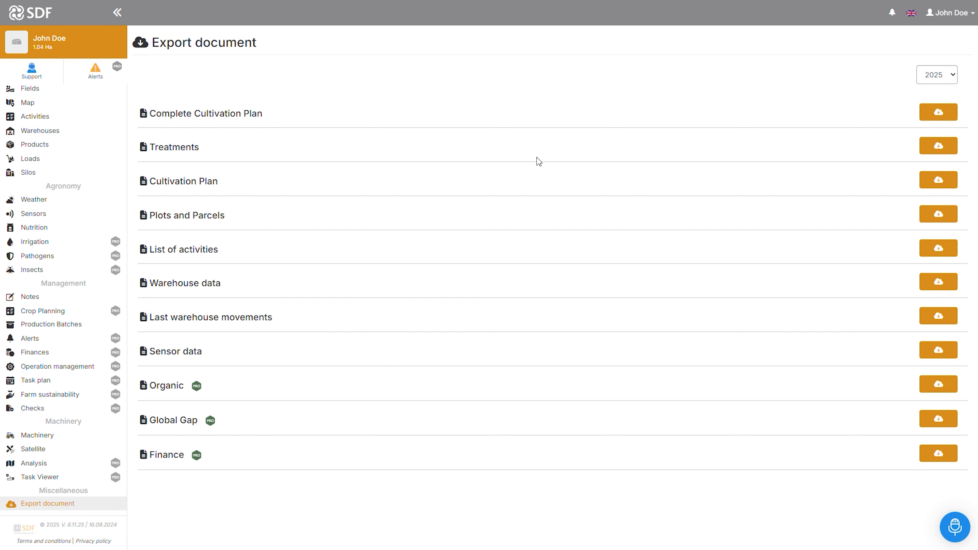
Open the company's corporate settings and look through the Supplier, Client, Documentation and Employee sections
left_click(956, 17)
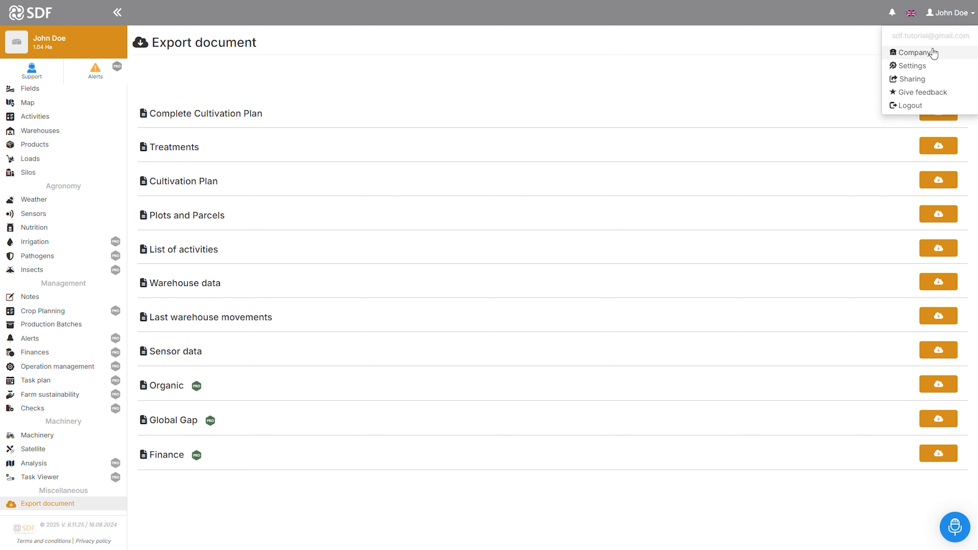
left_click(914, 52)
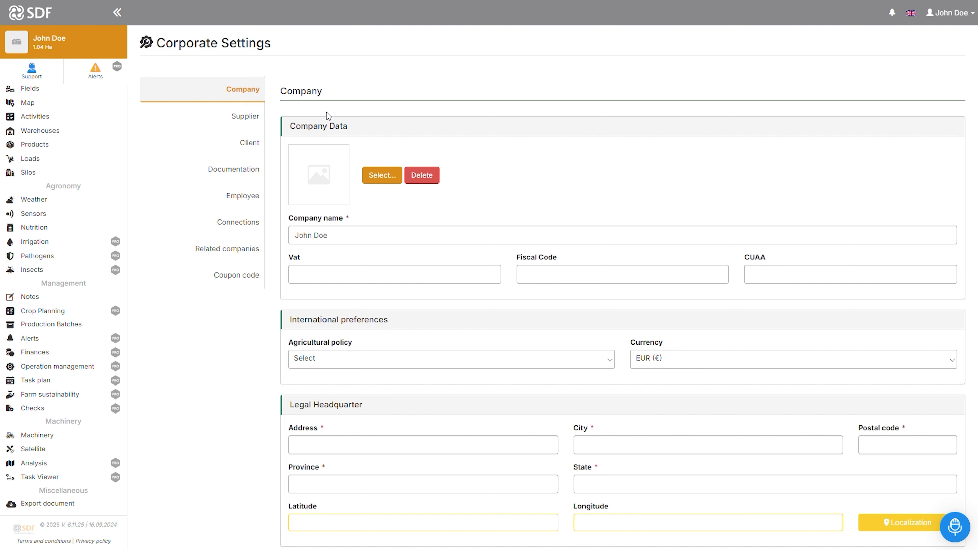
left_click(191, 128)
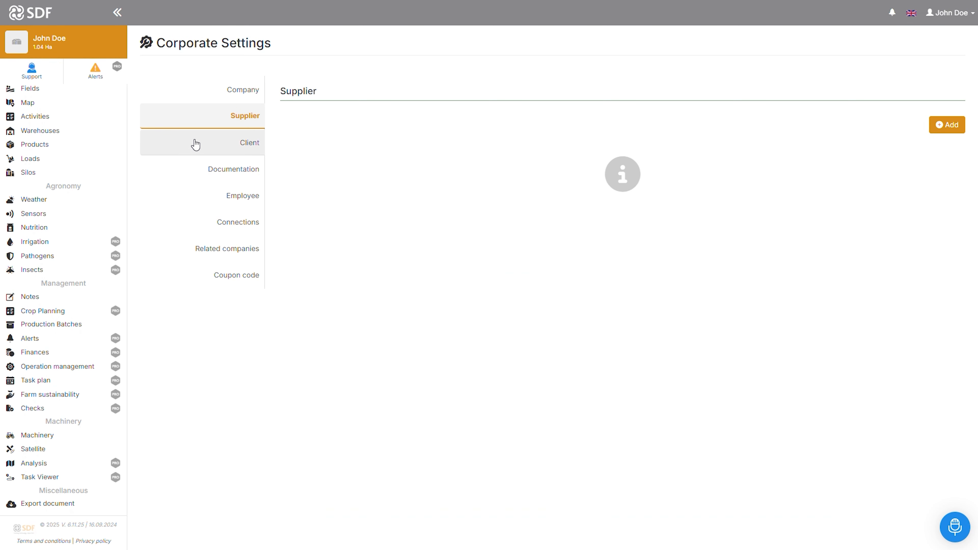
left_click(194, 143)
left_click(195, 166)
left_click(206, 196)
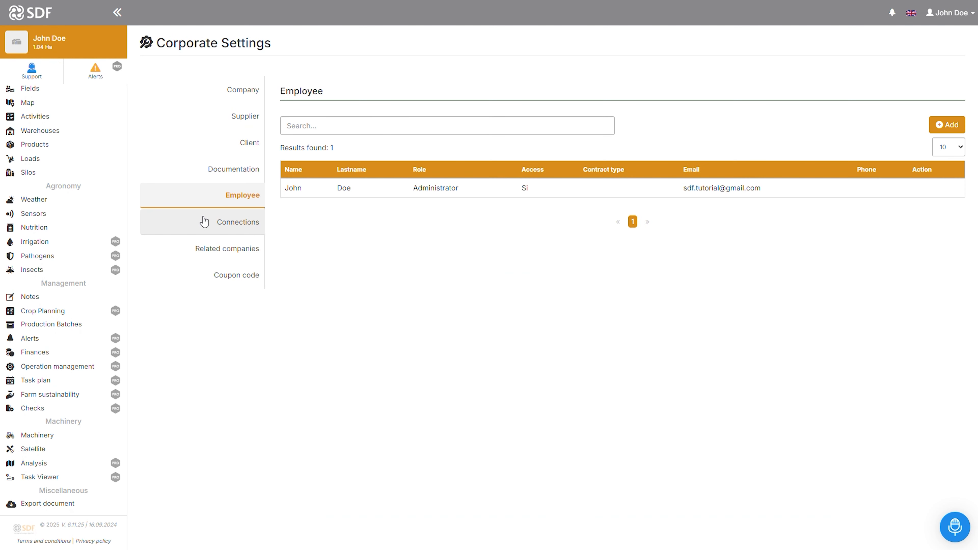